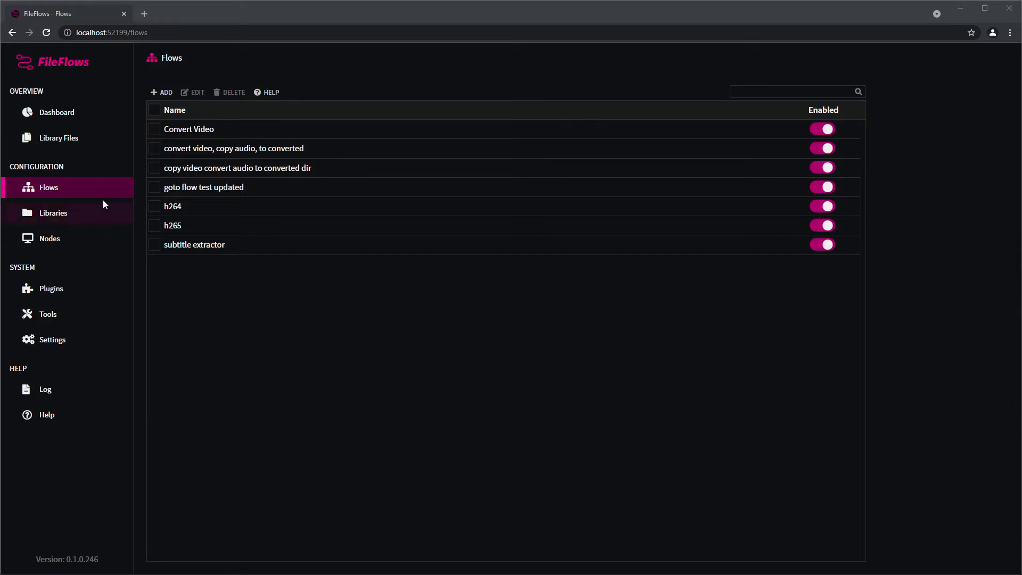
Create a flow named 'sub extractor' from the Blank Video Template and show the Video Nodes.
click(161, 93)
click(858, 128)
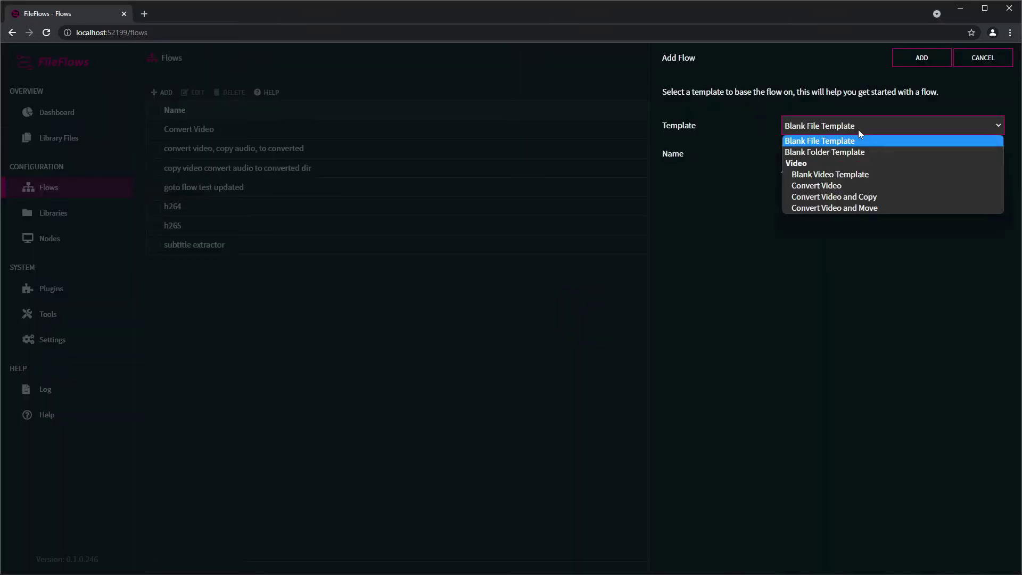
click(855, 176)
click(834, 158)
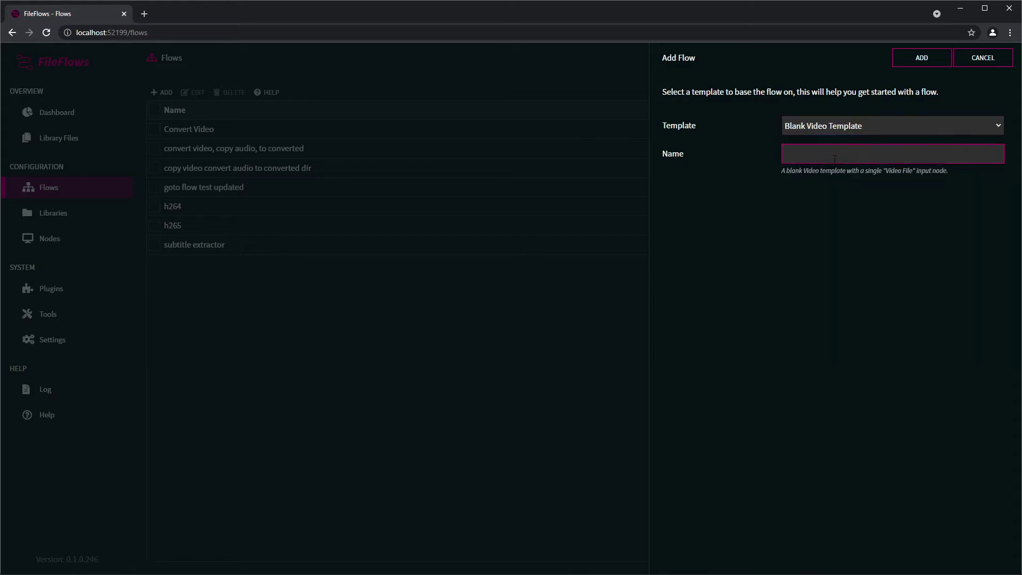
text(sub extractor)
click(902, 62)
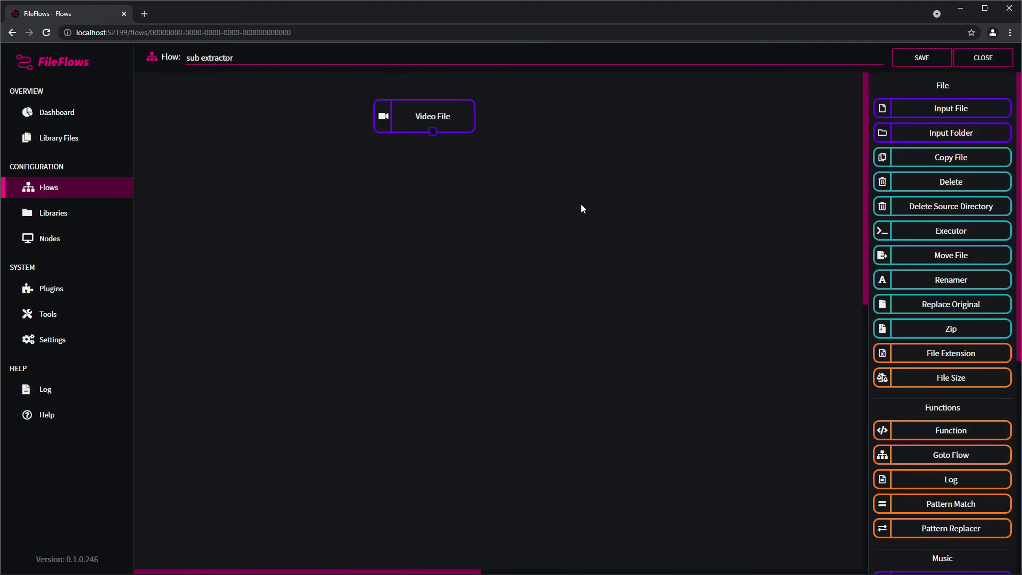
scroll(971, 382, down, 7)
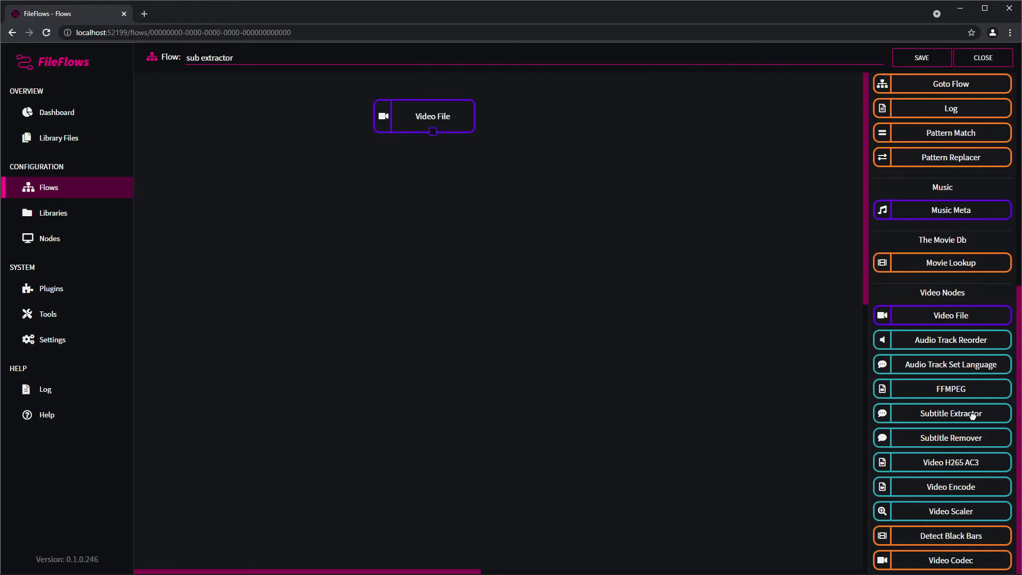
Add a Subtitle Extractor named 'extract srt' with language 'eng' and save it.
drag(982, 416, 419, 249)
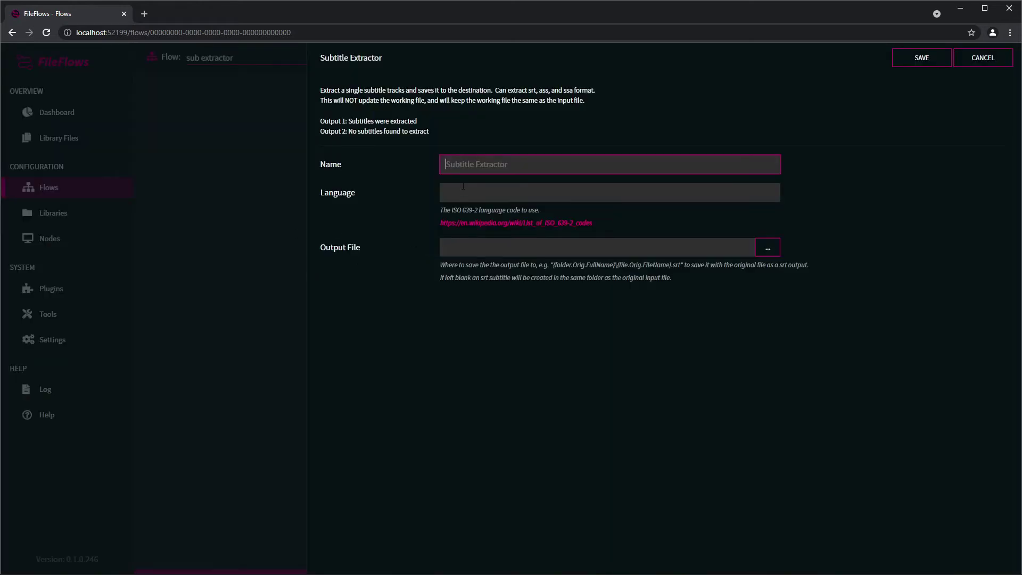
text(extract srt)
click(463, 186)
text(eng)
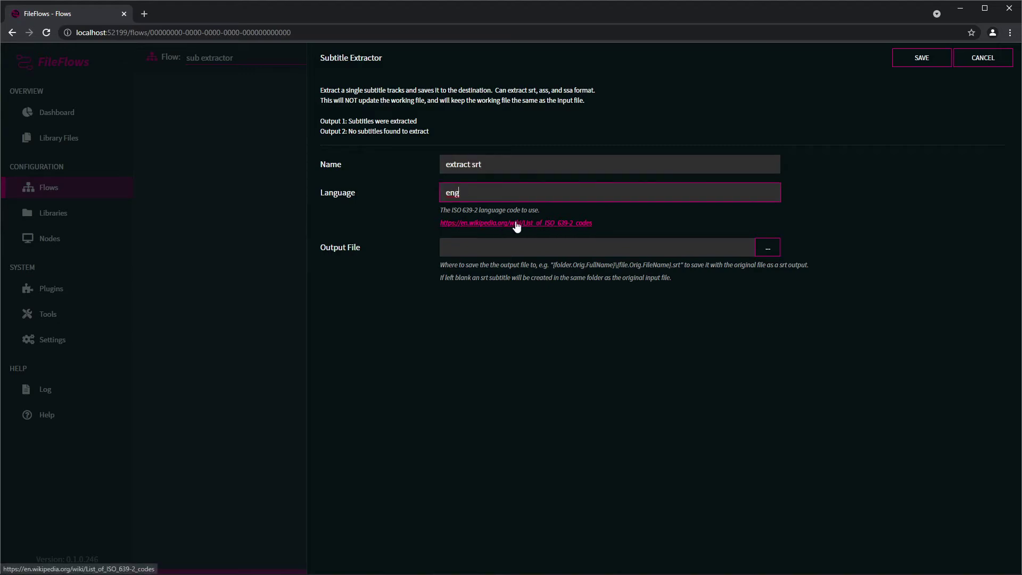
click(519, 247)
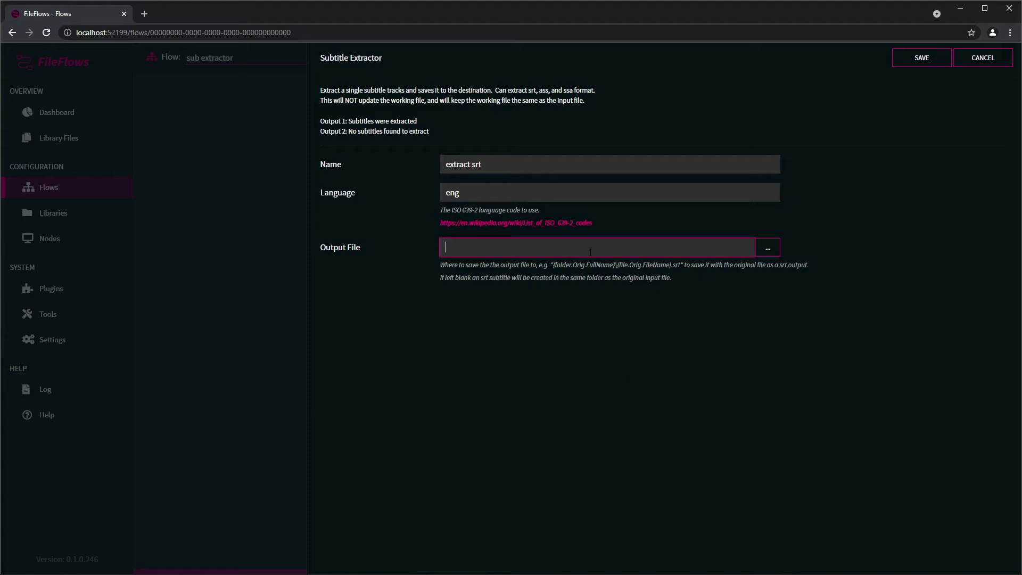
click(906, 63)
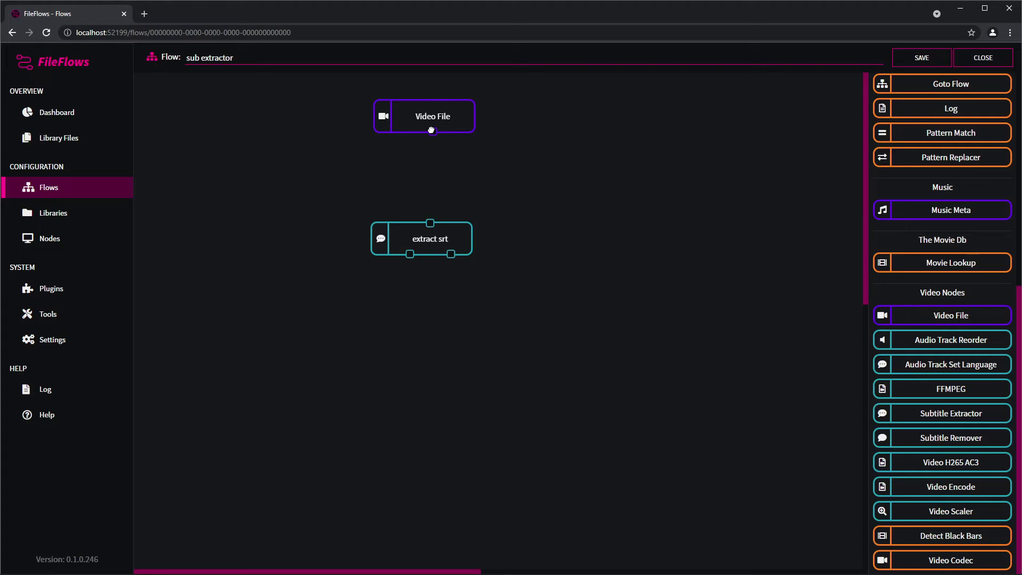
Connect Video File to extract srt and drop a second Subtitle Extractor onto the canvas.
drag(433, 131, 430, 222)
drag(932, 414, 419, 348)
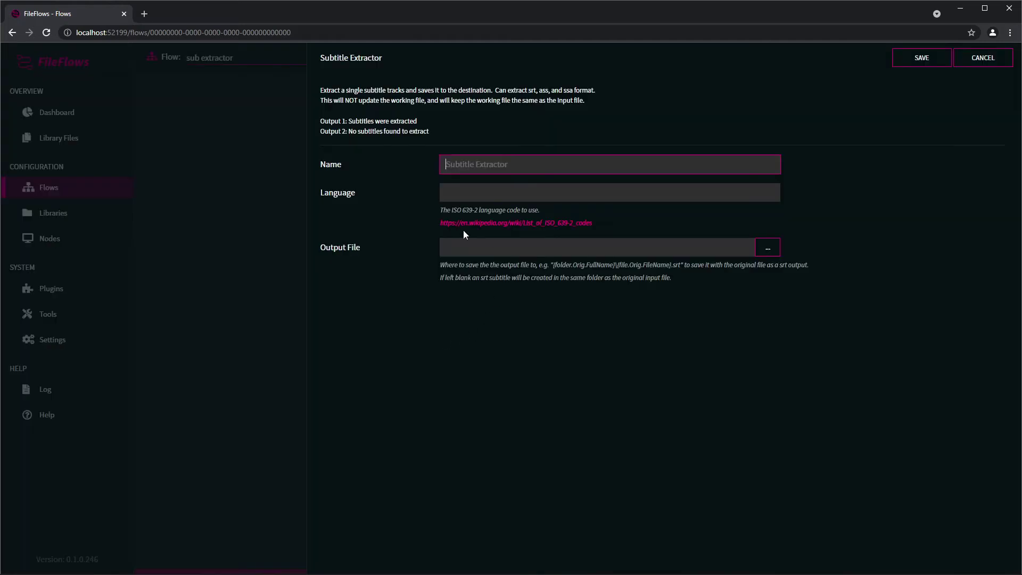
Name the second extractor 'extract ass' and set its language to 'eng'.
text(extract s)
key(BackSpace)
text(ass)
key(Tab)
text(eng)
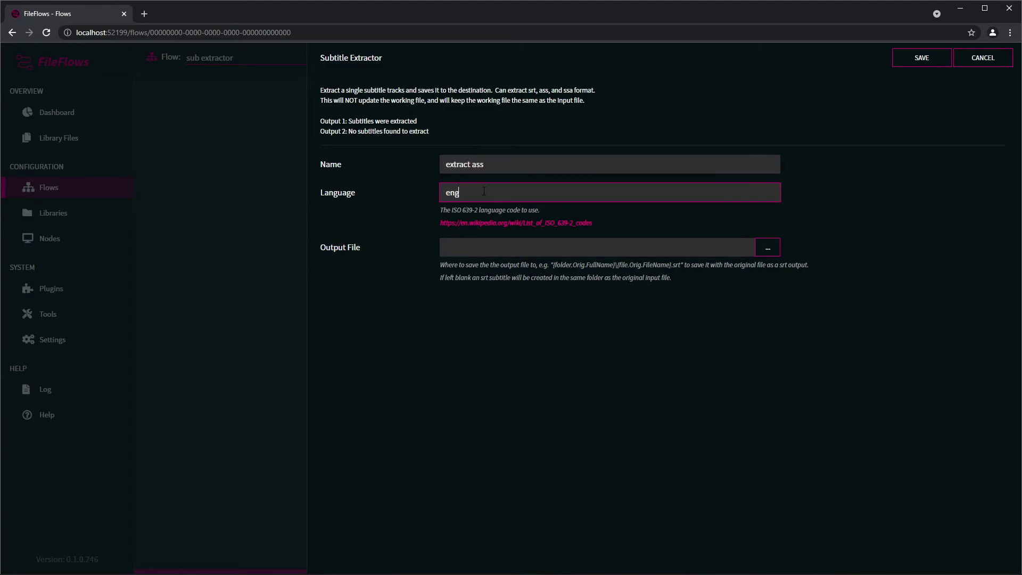
Paste the example path {folder.Orig.FullName}\{file.Orig.FileName}.srt into Output File and trim its extension.
click(544, 249)
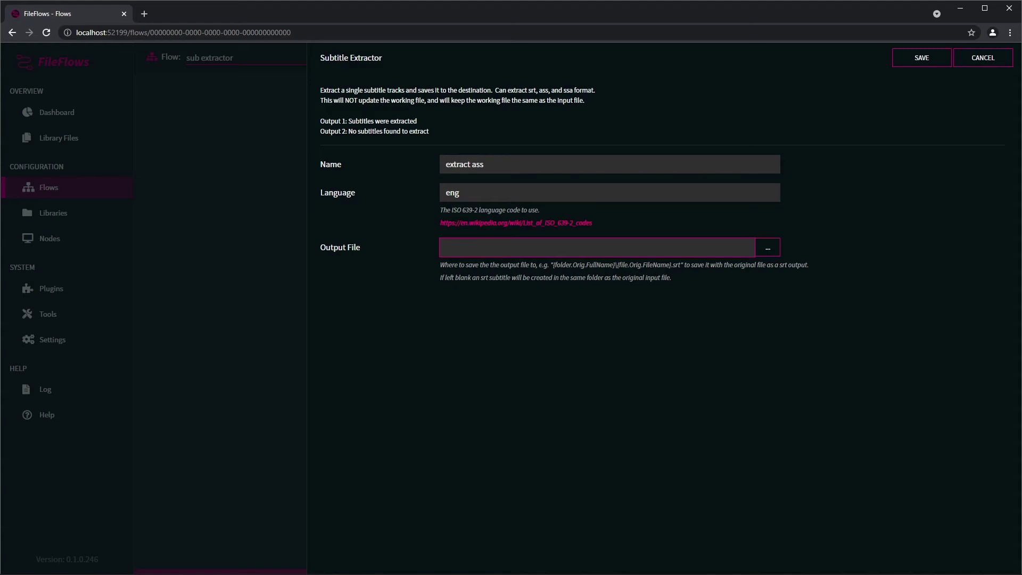
drag(553, 264, 590, 264)
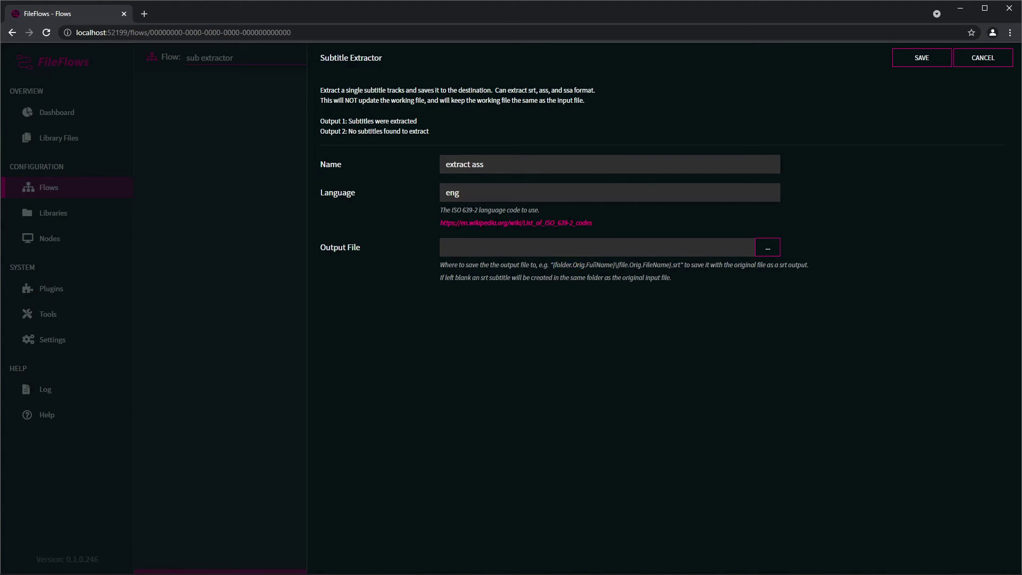
drag(553, 264, 613, 264)
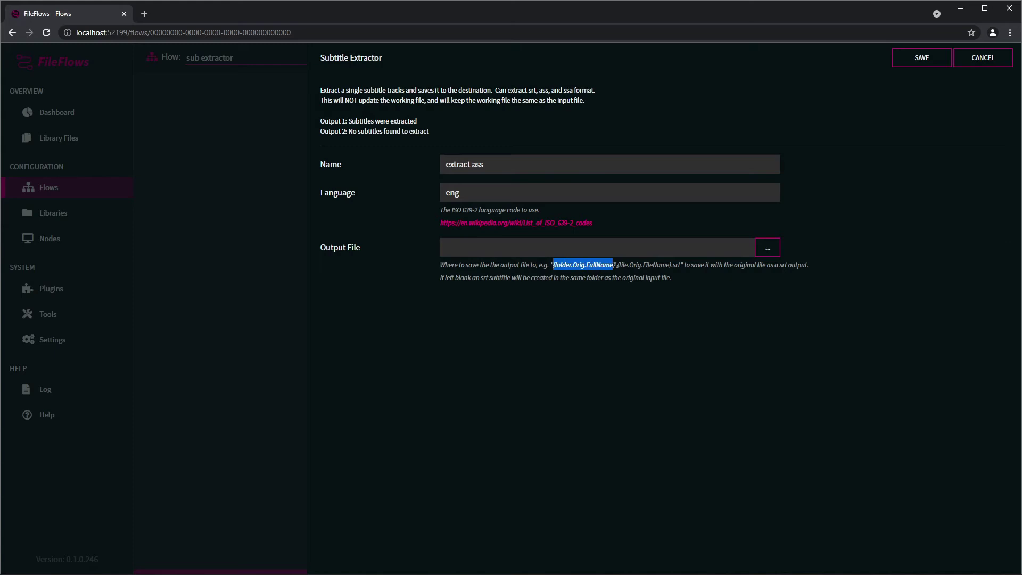
drag(680, 265, 553, 264)
key(ctrl+c)
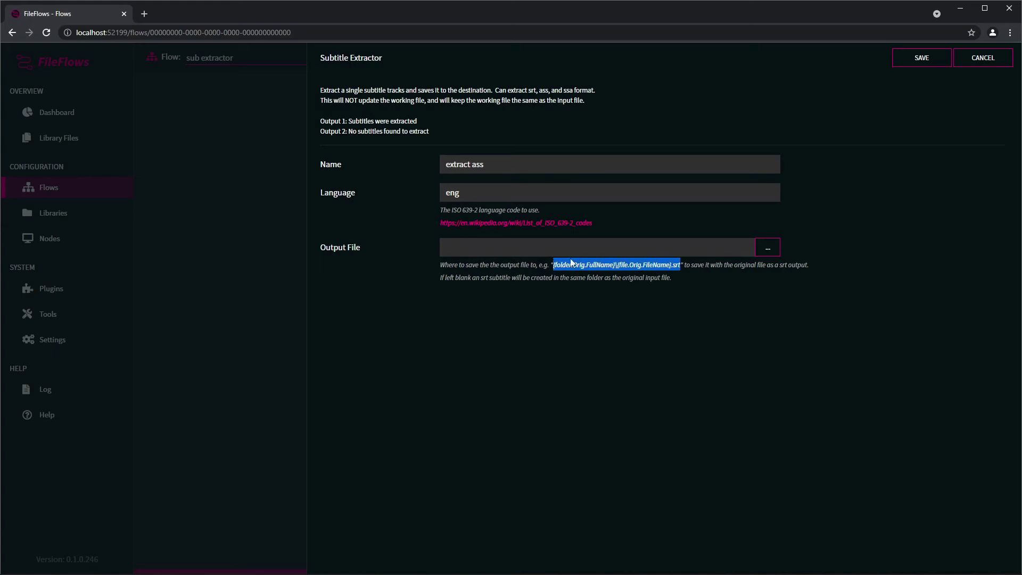
click(588, 248)
key(ctrl+v)
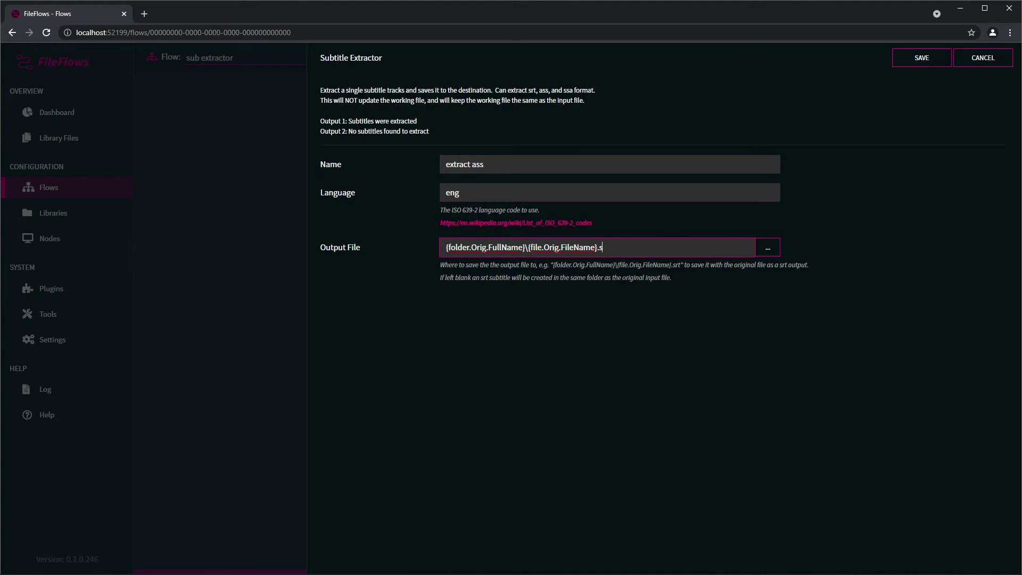
key(BackSpace)
Finish the .ass extension, save extract ass, and link extract srt's first output to it.
text(ass)
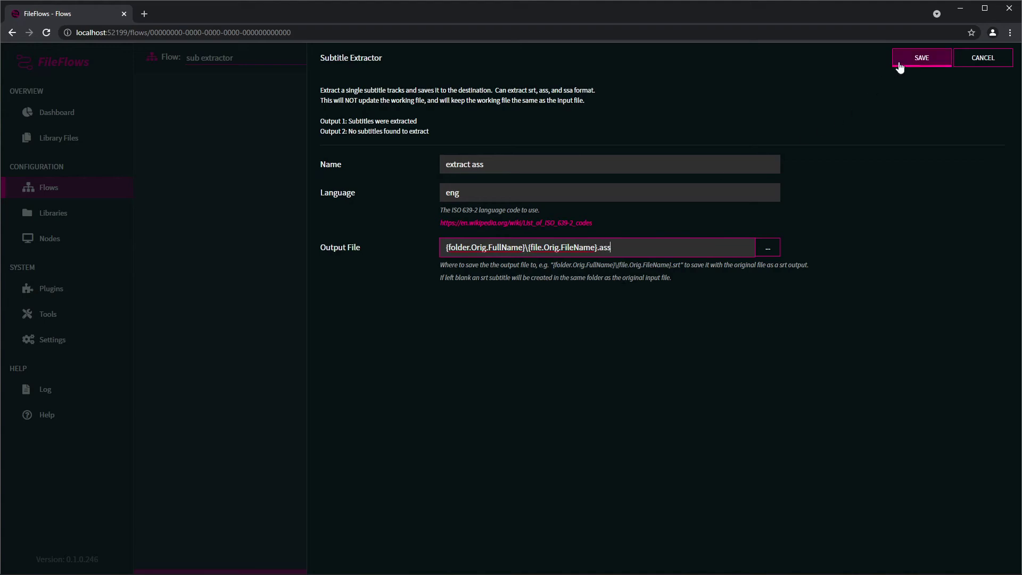
click(901, 62)
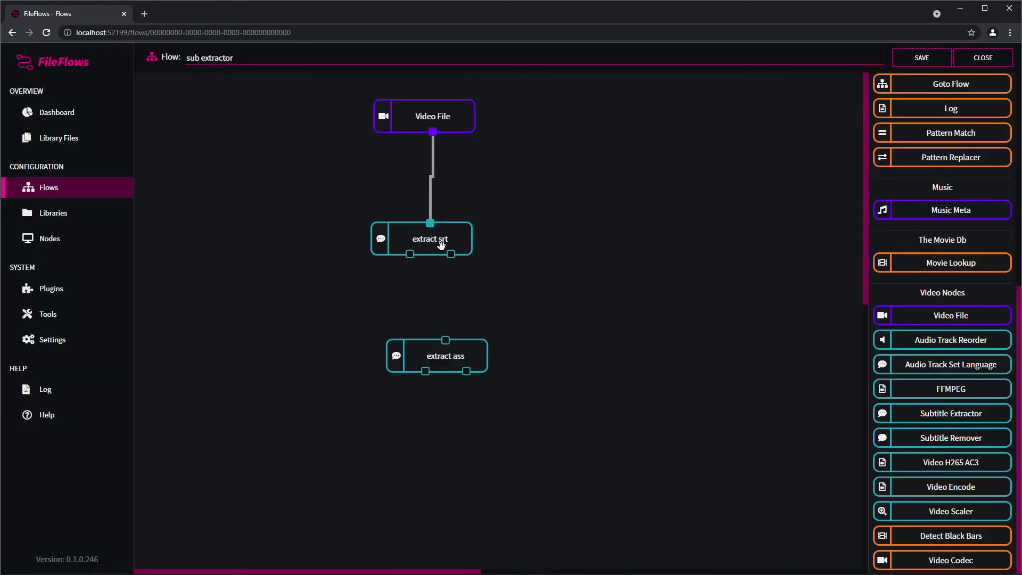
drag(409, 254, 409, 254)
drag(450, 254, 459, 254)
drag(432, 314, 365, 353)
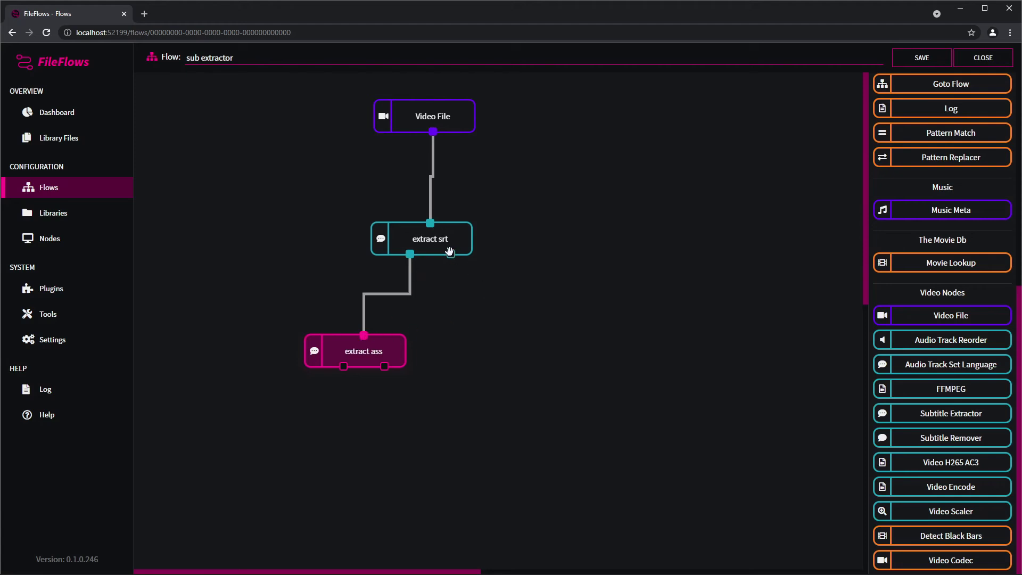
Review the extract ass settings without changes, then save the sub extractor flow.
double_click(390, 346)
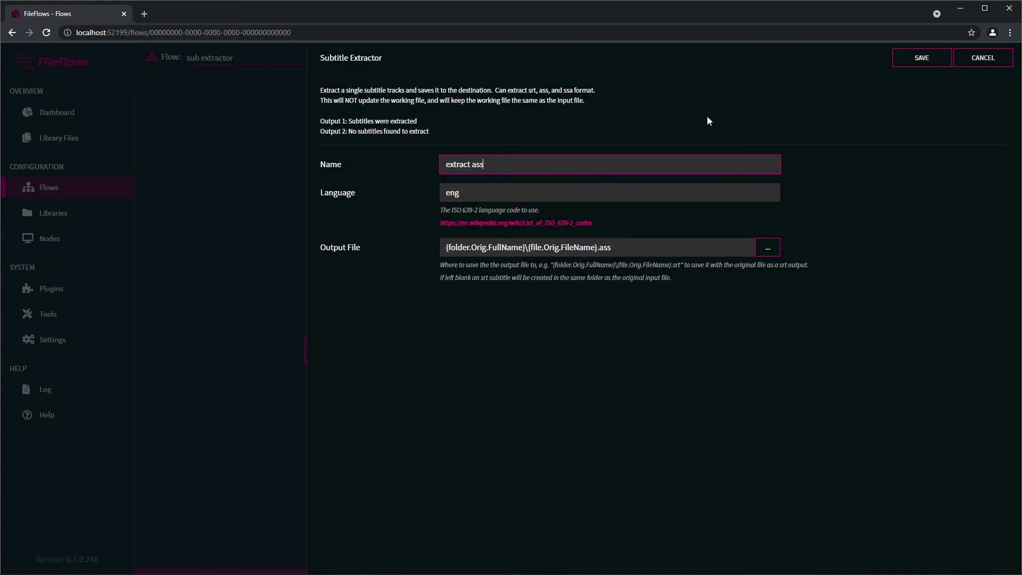
click(978, 60)
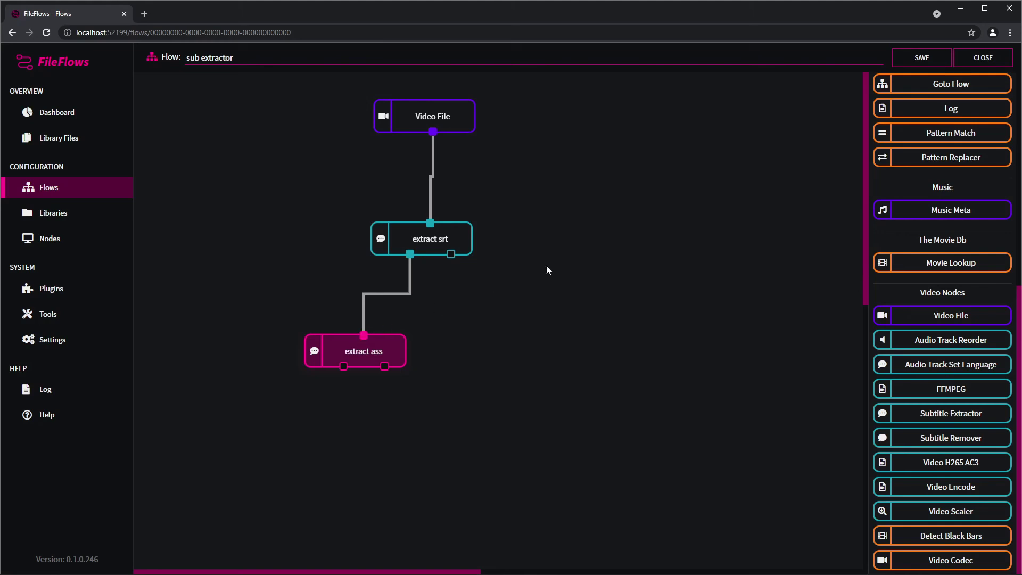
click(921, 58)
Create a library from the Video Library template using the sub extractor flow and try saving.
click(85, 217)
click(163, 92)
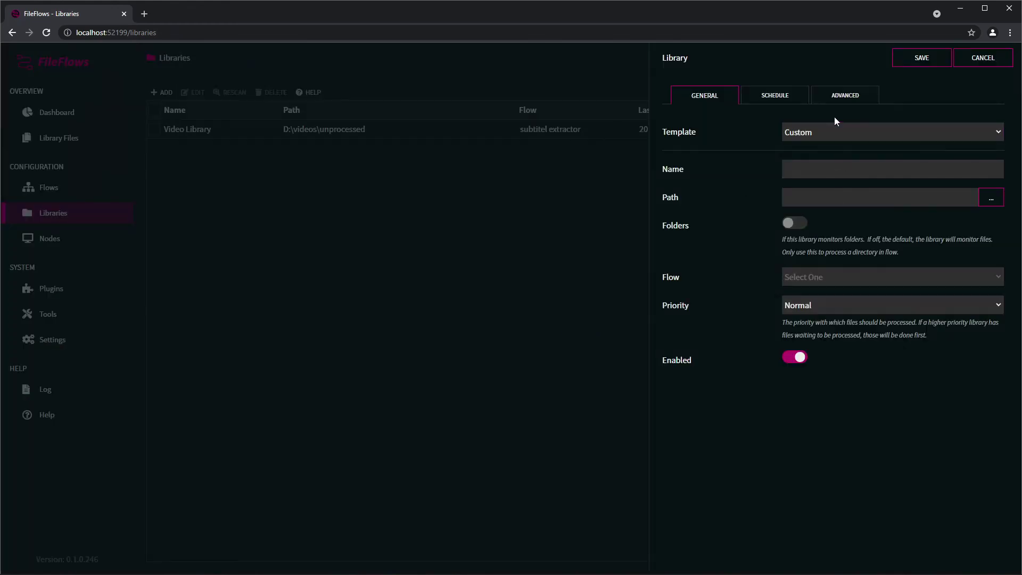
click(834, 132)
click(831, 169)
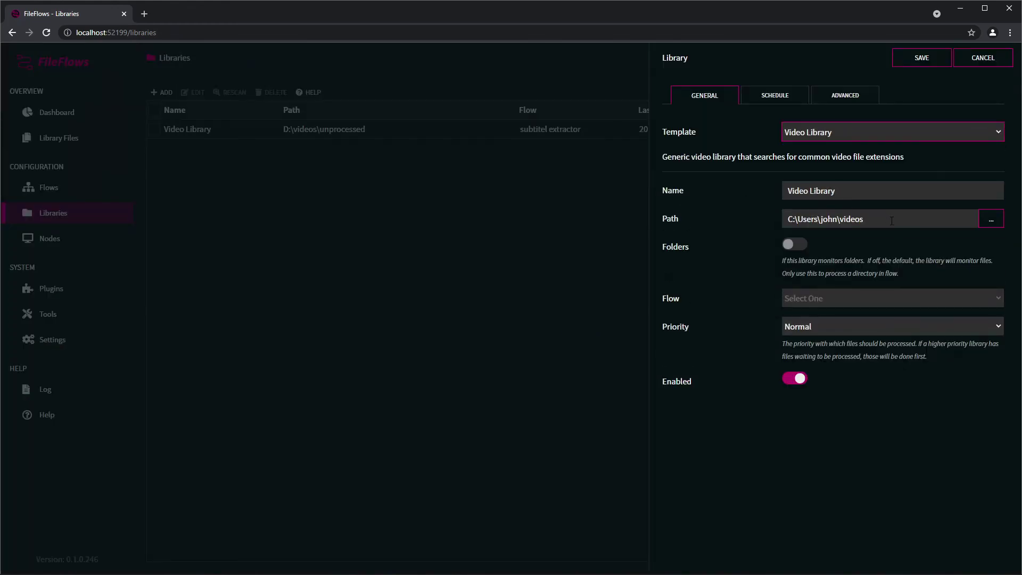
click(835, 297)
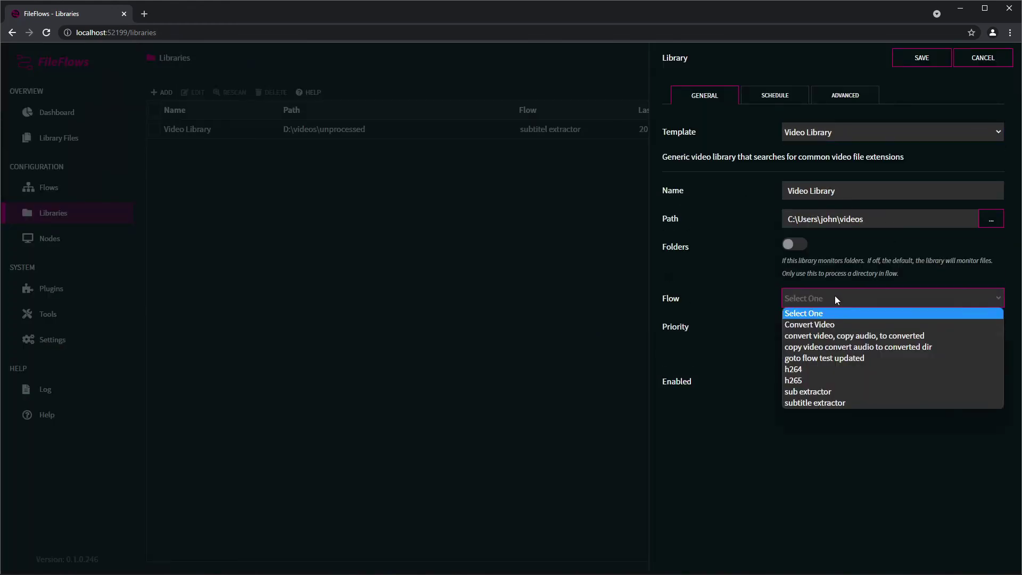
click(841, 392)
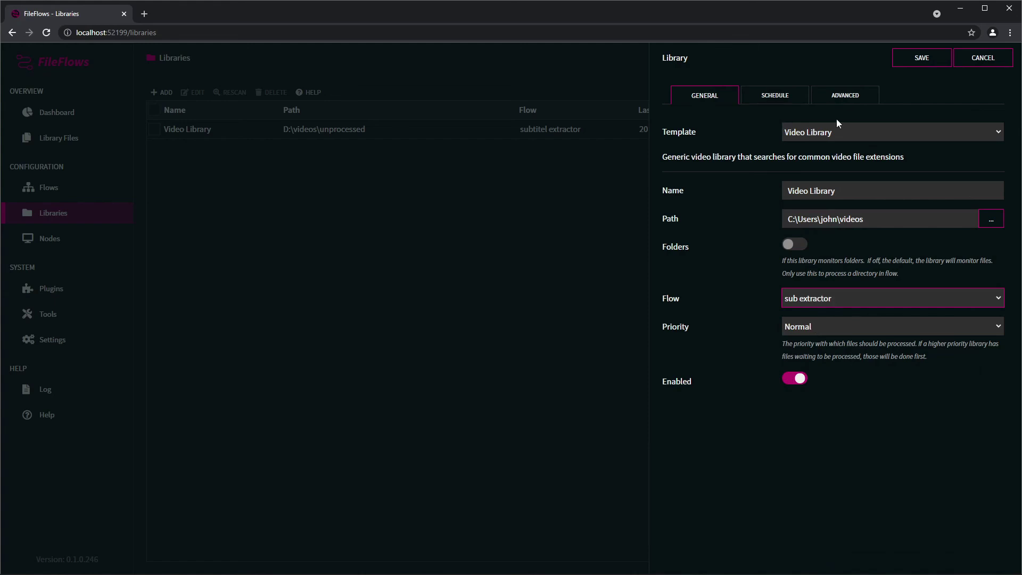
click(925, 55)
Rename the library to 'Video Library 2' and save it.
click(838, 133)
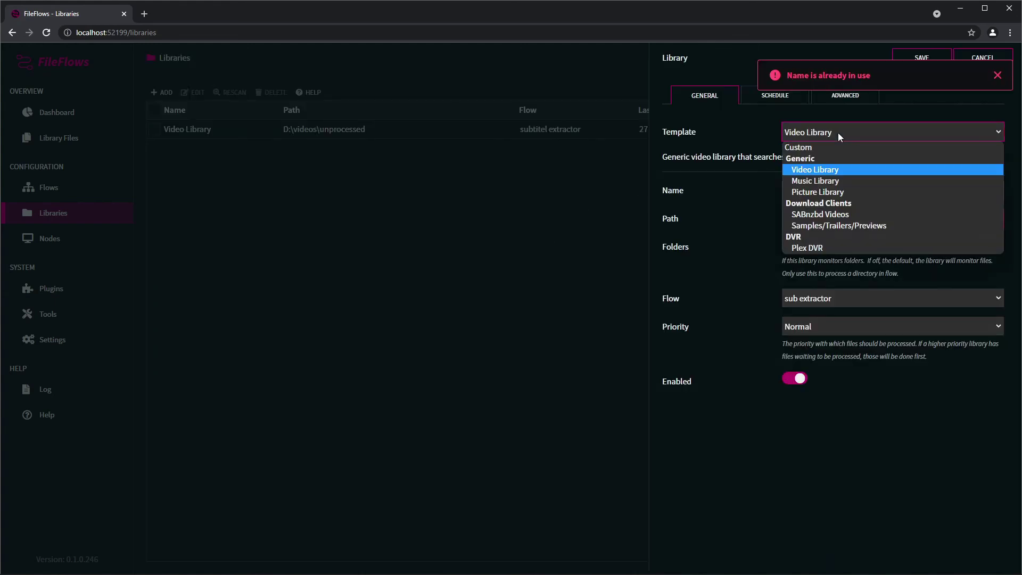
click(861, 107)
click(869, 190)
text(2)
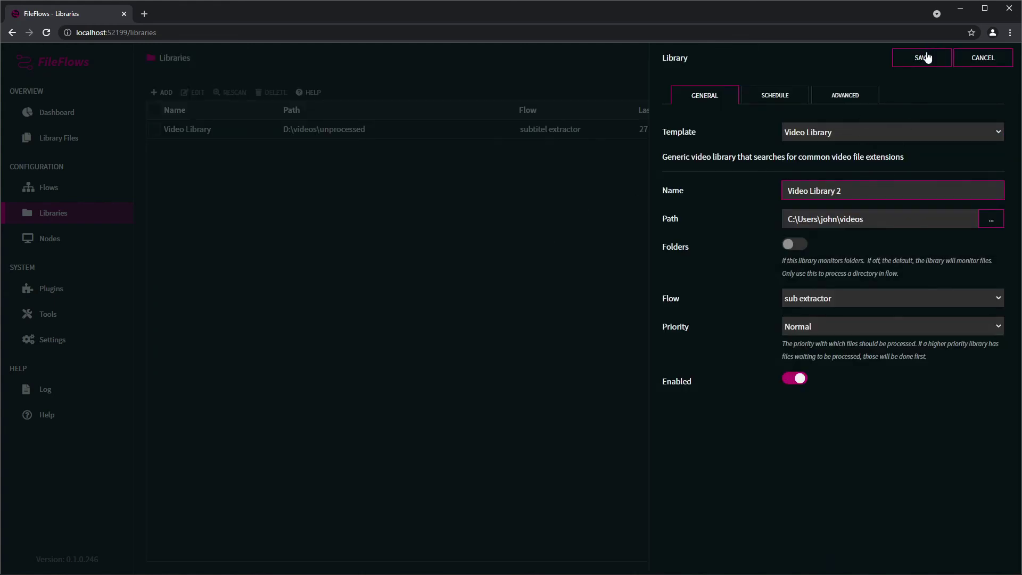
click(920, 58)
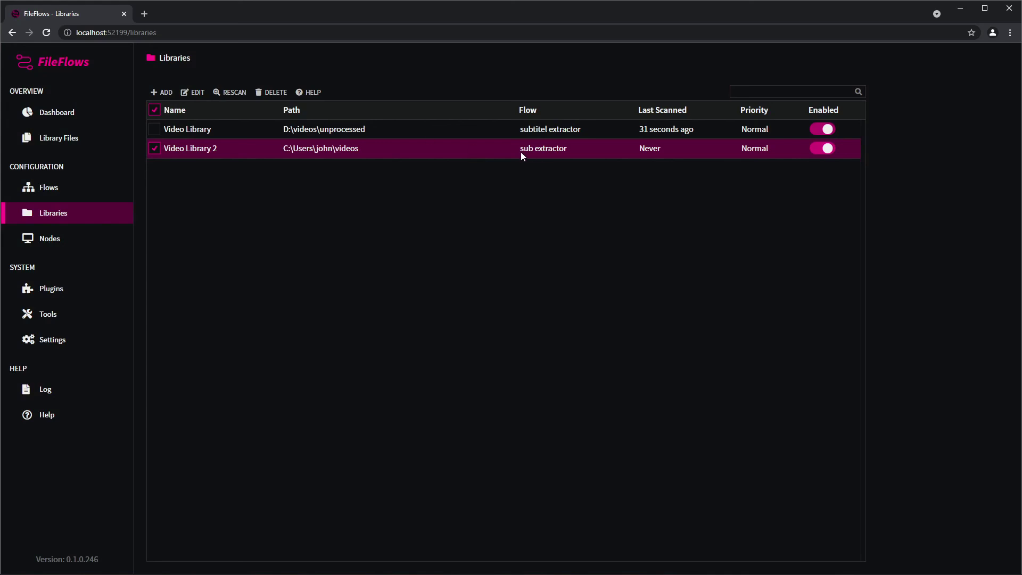